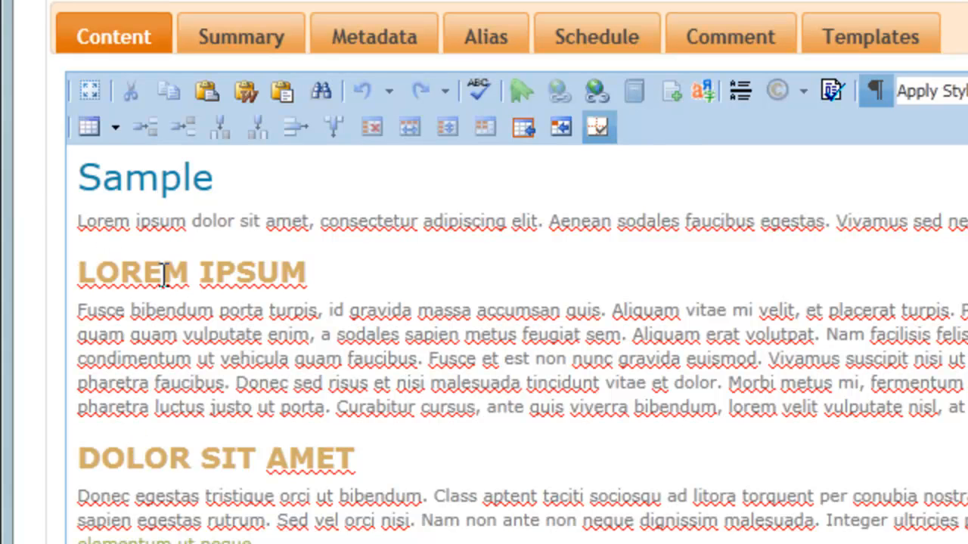
# Step: Try the Heading 2 style on the Sample title and return it to Heading 1
pyautogui.click(201, 182)
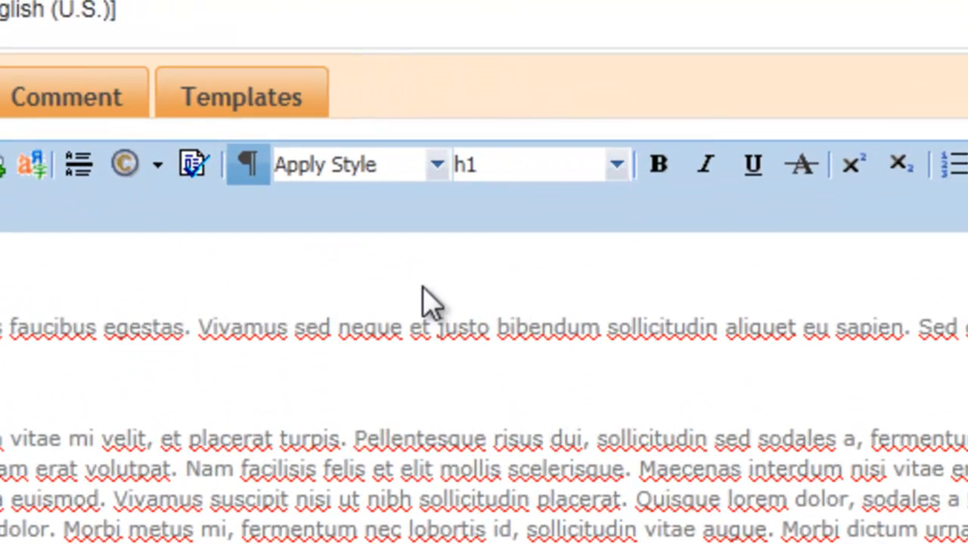
pyautogui.click(617, 167)
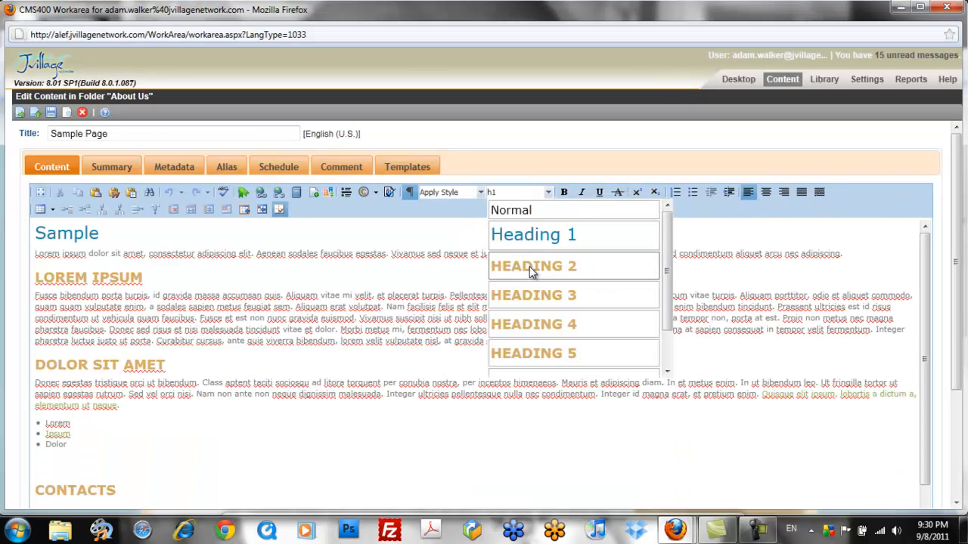
pyautogui.click(533, 270)
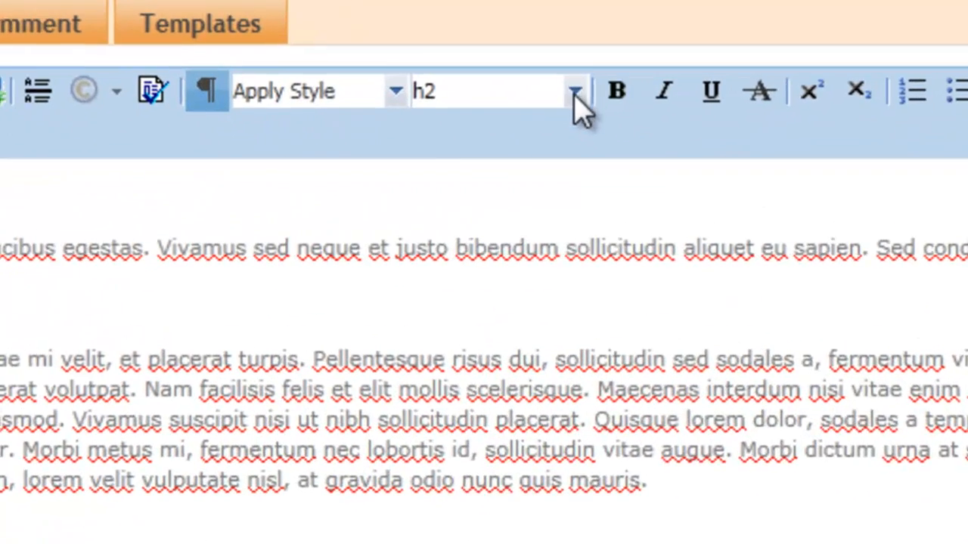
pyautogui.click(575, 91)
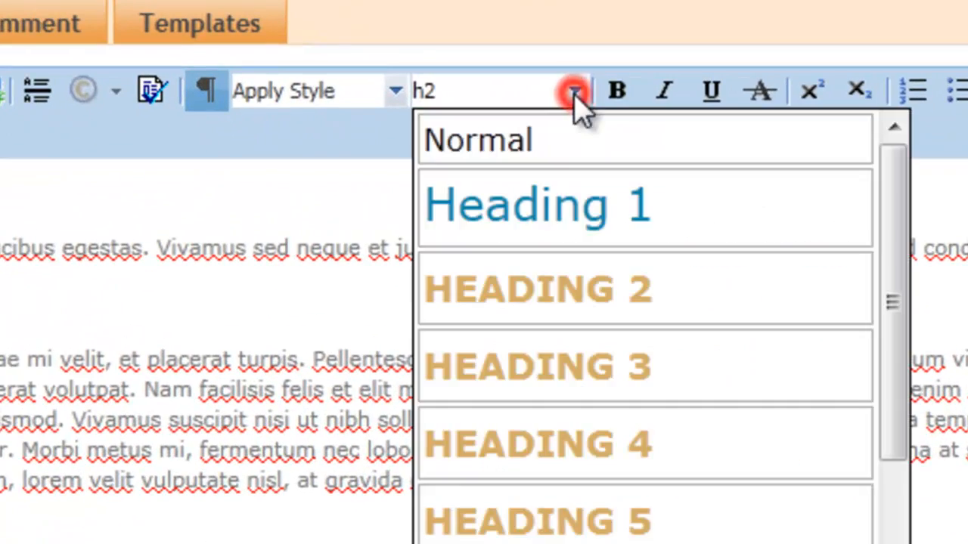
pyautogui.click(567, 202)
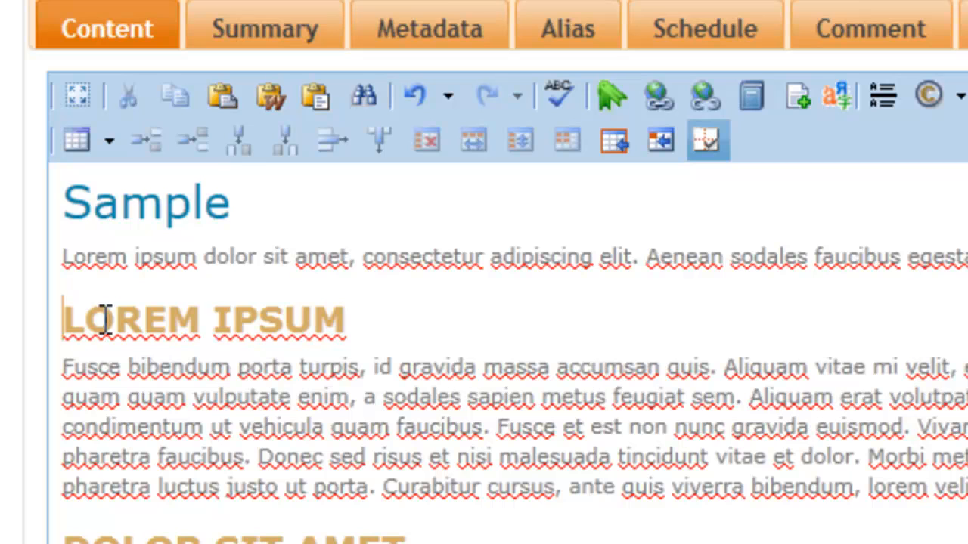
# Step: Try the Normal style on the Lorem Ipsum heading and return it to Heading 2
pyautogui.click(369, 342)
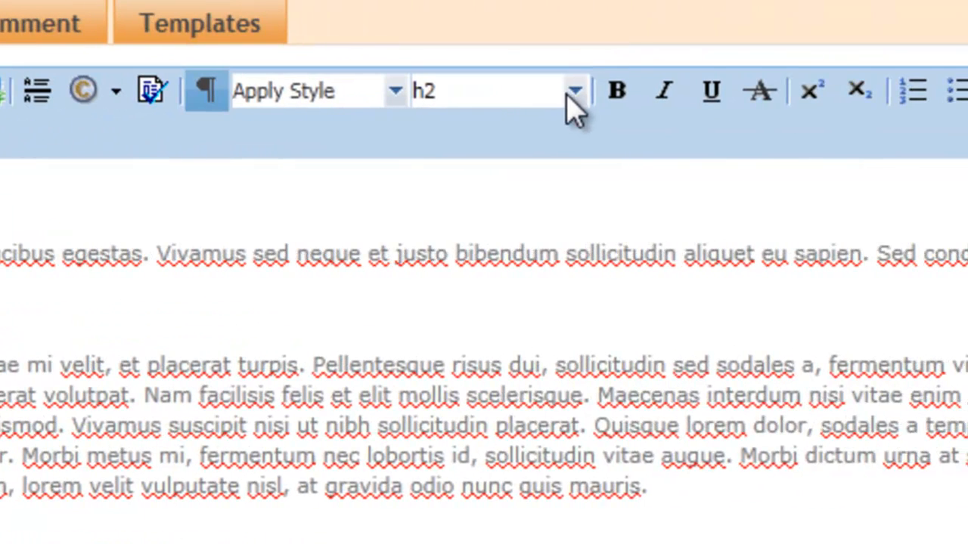
pyautogui.click(573, 91)
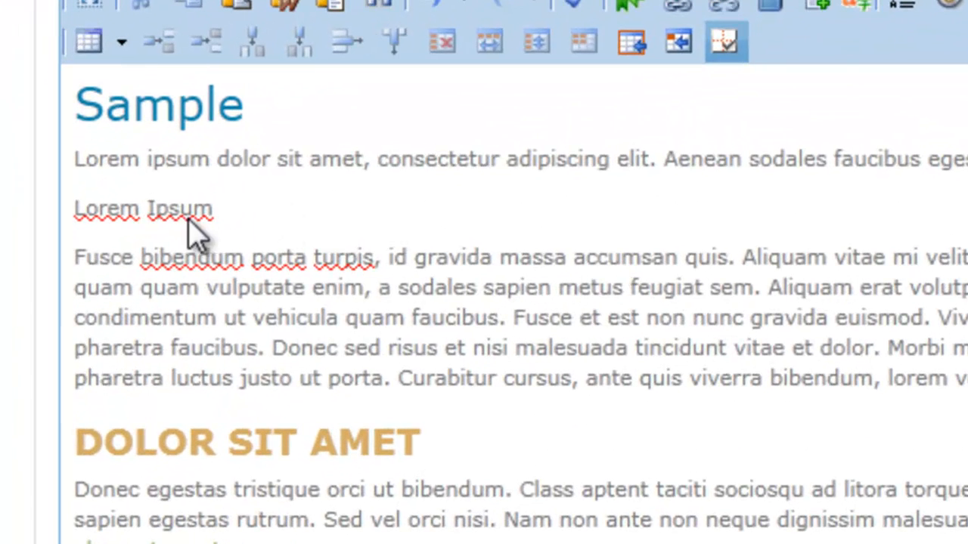
pyautogui.click(102, 209)
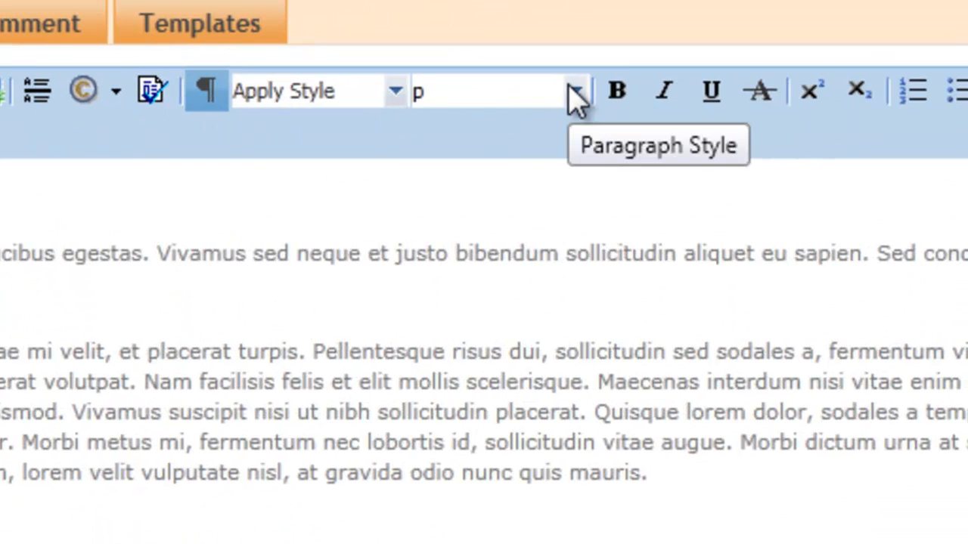
pyautogui.click(576, 92)
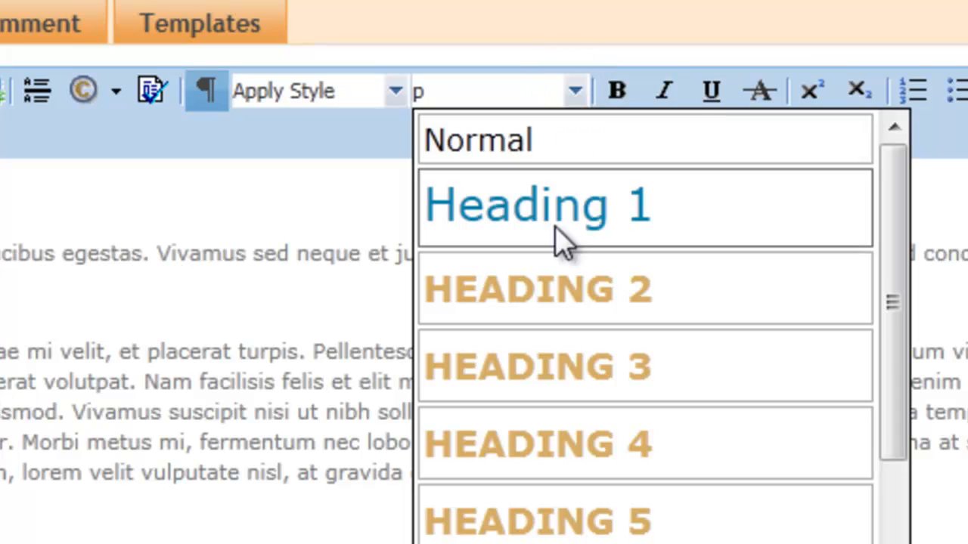
pyautogui.click(547, 289)
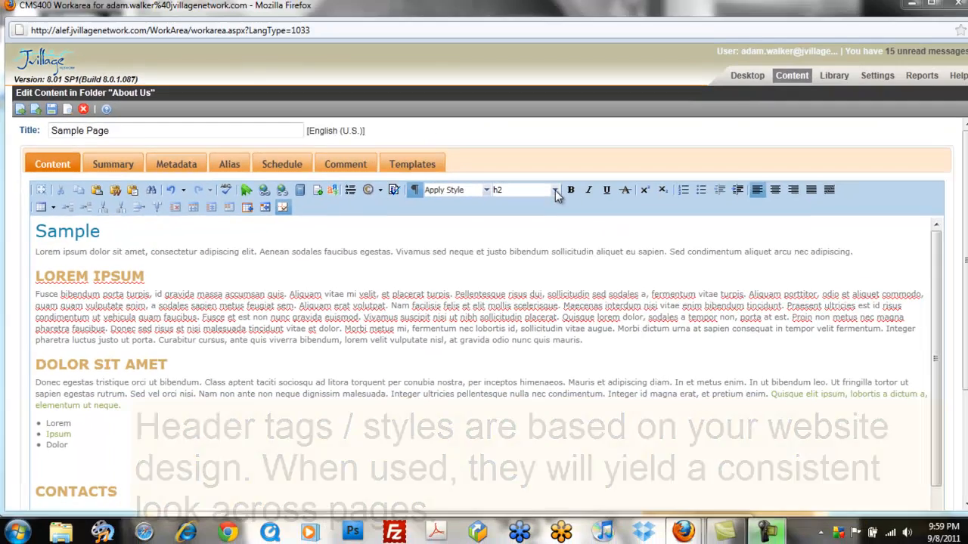
pyautogui.click(880, 73)
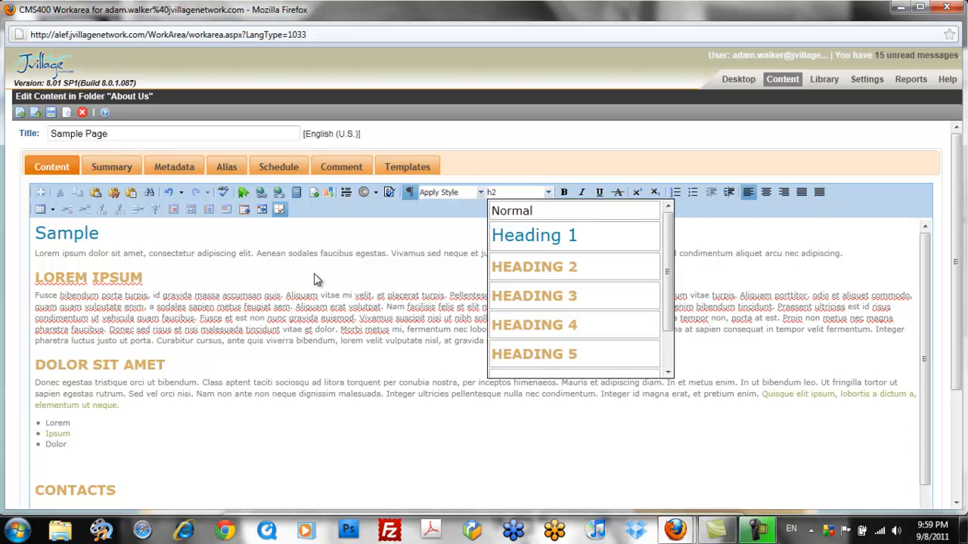
pyautogui.click(213, 277)
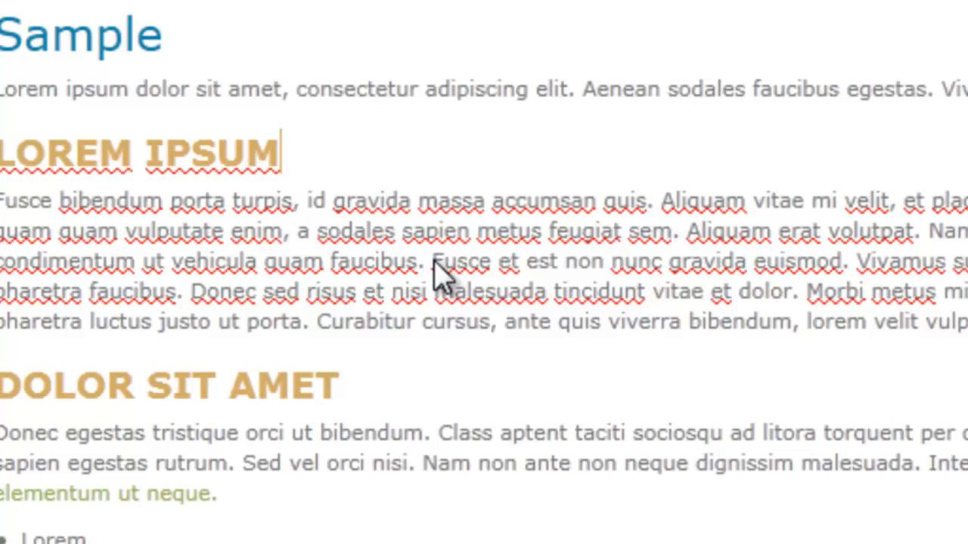
# Step: In the Lorem Ipsum paragraph, make the word "Fusce" bold and the words "Nam facilisis felis et" italic
pyautogui.moveTo(434, 261); pyautogui.dragTo(497, 271)
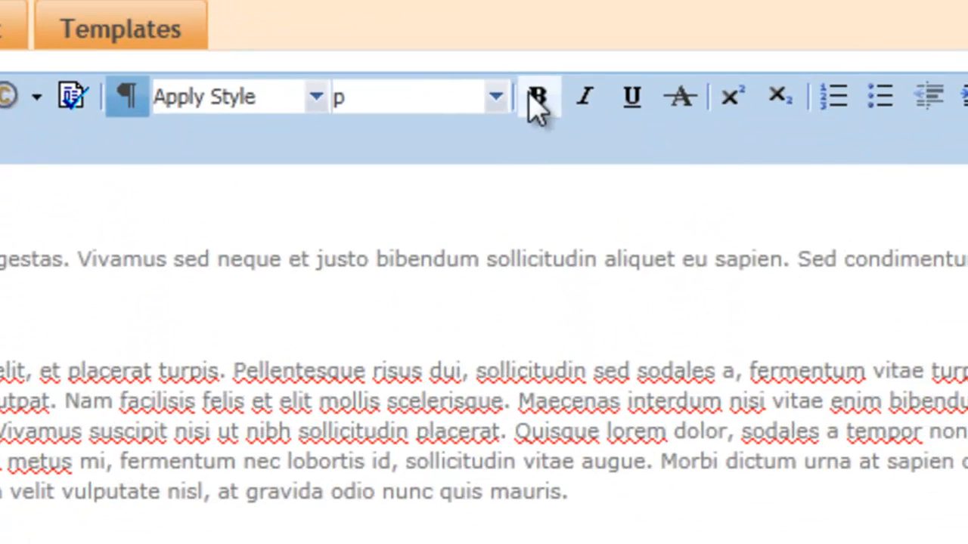
pyautogui.click(536, 98)
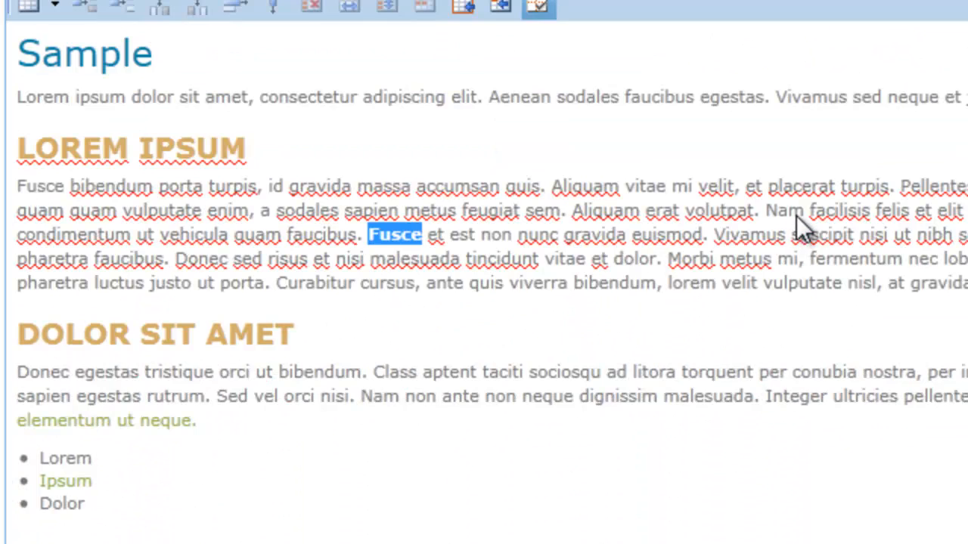
pyautogui.click(779, 213)
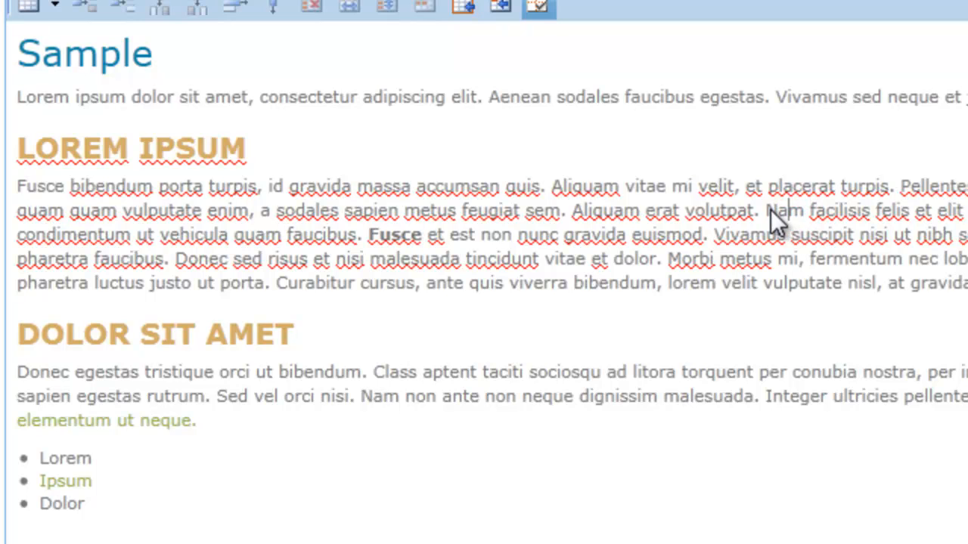
pyautogui.moveTo(769, 210); pyautogui.dragTo(941, 220)
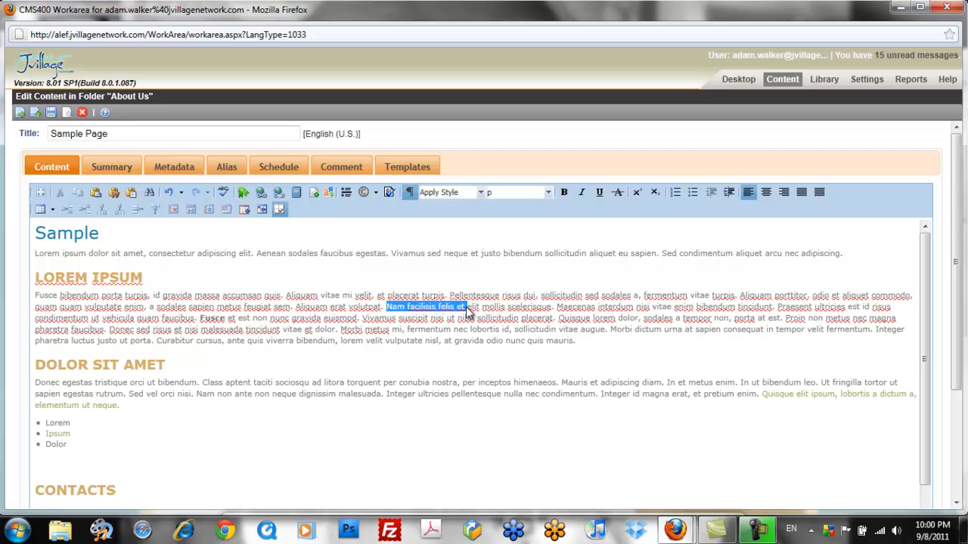
pyautogui.hotkey('ctrl', 'i')
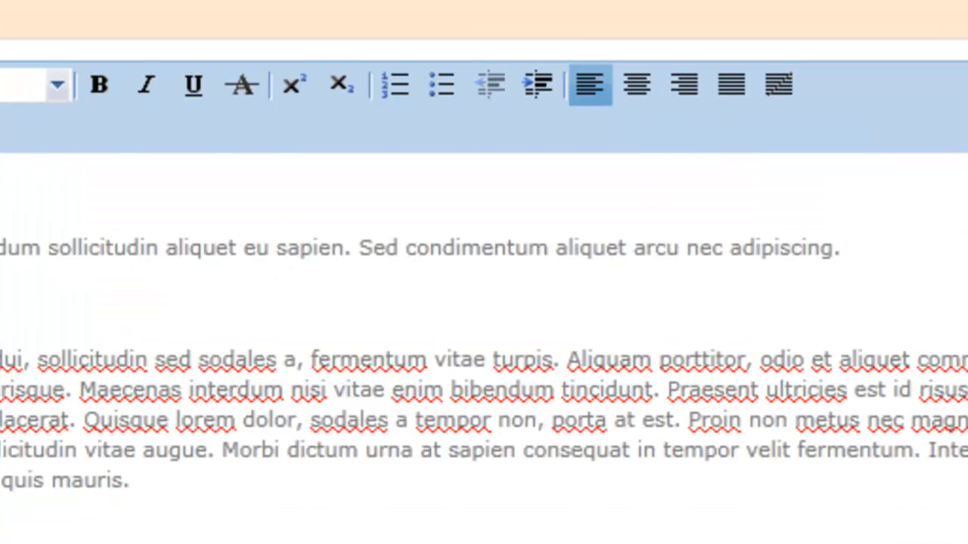
# Step: Try centre and right alignment on the Sample title and return it to left alignment
pyautogui.click(46, 78)
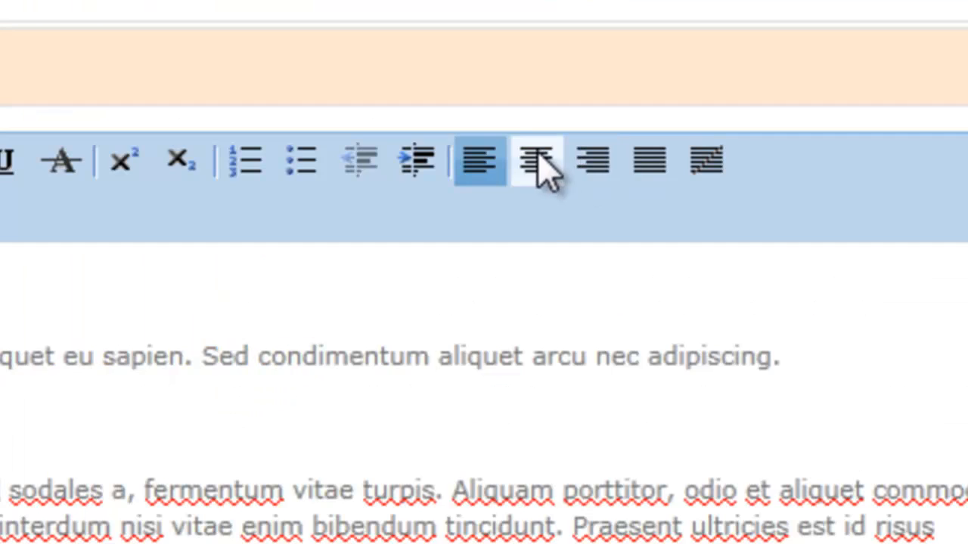
pyautogui.click(537, 158)
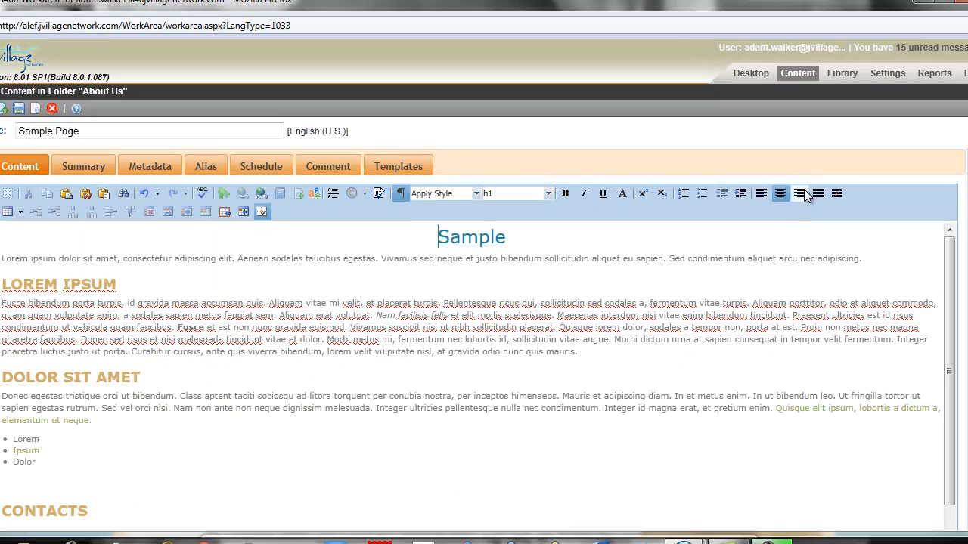
pyautogui.click(802, 193)
pyautogui.click(760, 194)
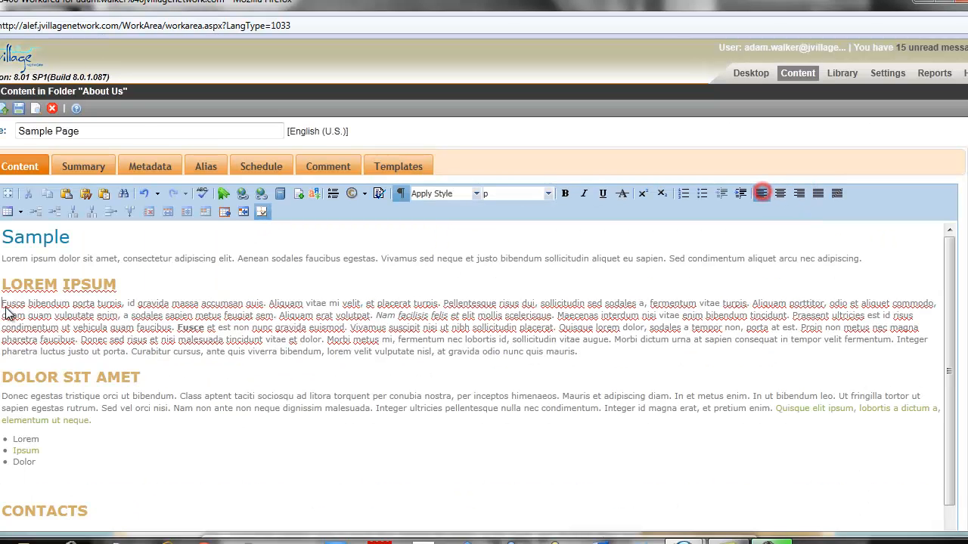
# Step: Try centre and right alignment on the paragraph below the Lorem Ipsum heading and return it to left alignment
pyautogui.click(9, 316)
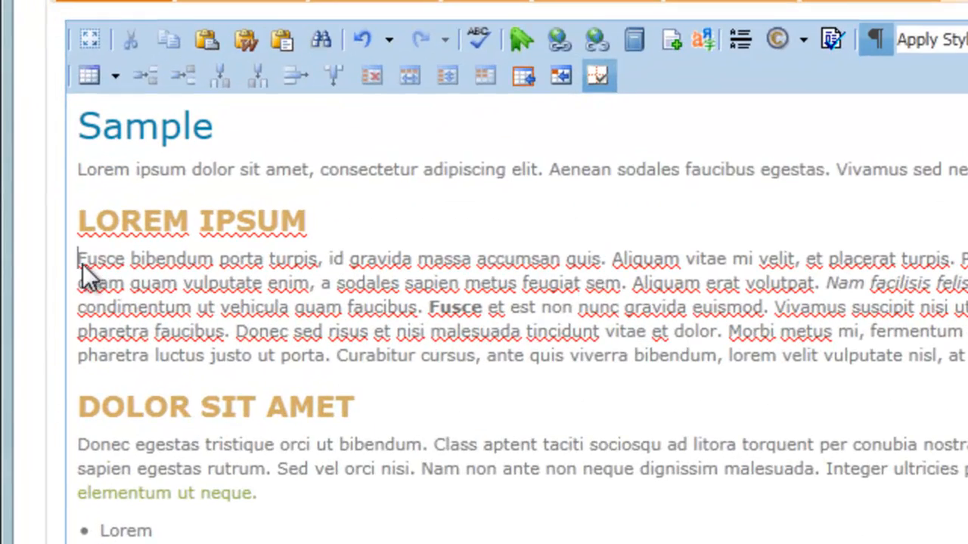
pyautogui.click(80, 263)
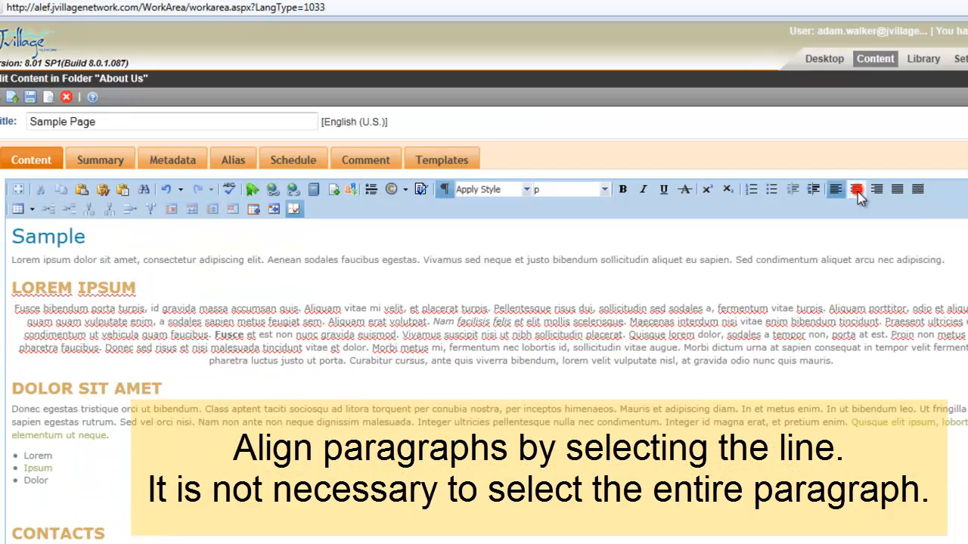
pyautogui.click(857, 191)
pyautogui.click(877, 190)
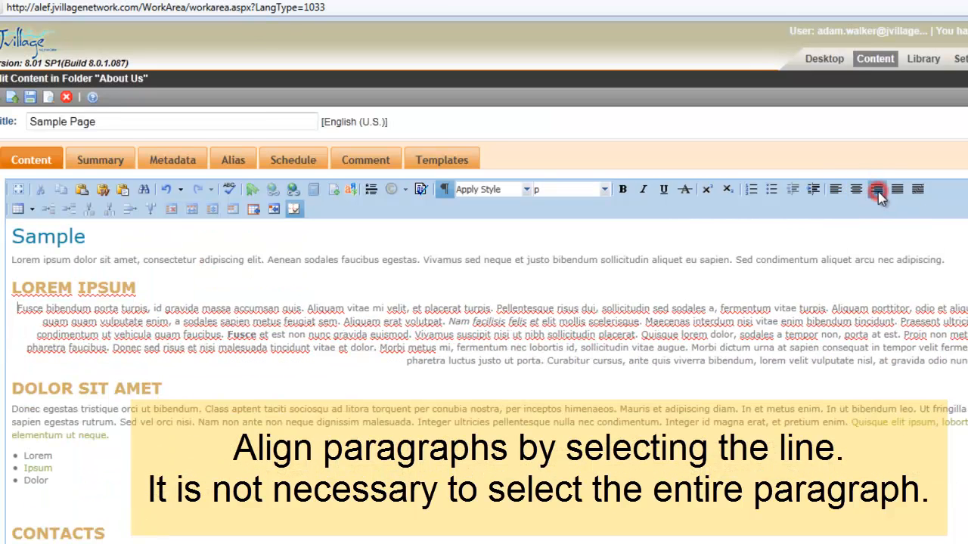
pyautogui.click(836, 190)
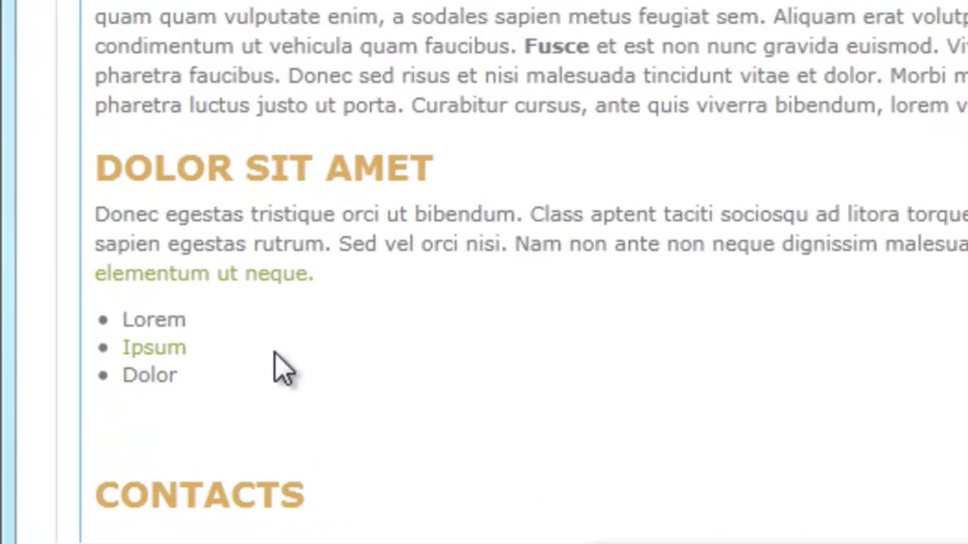
# Step: Convert the Lorem, Ipsum, Dolor list to a numbered list and back to bullets
pyautogui.moveTo(227, 389); pyautogui.dragTo(368, 298)
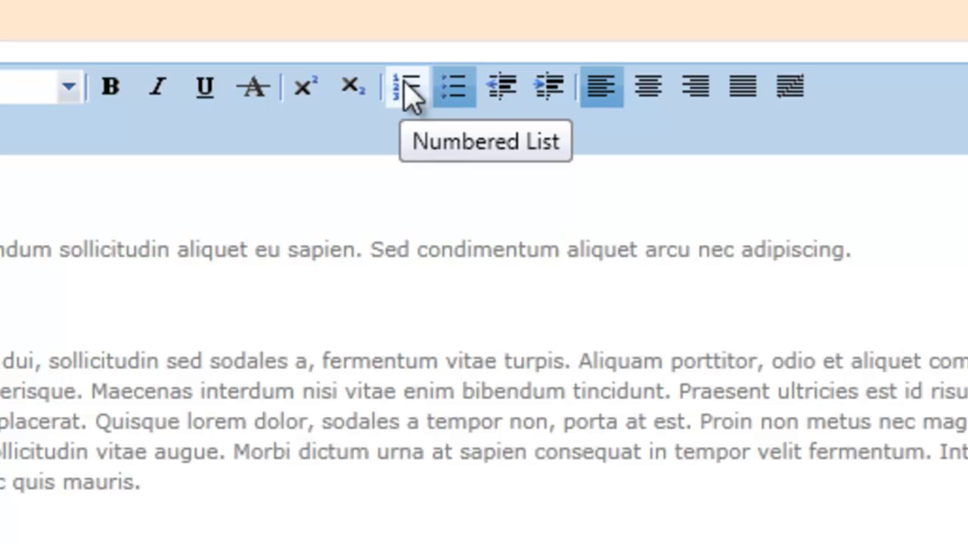
pyautogui.click(406, 84)
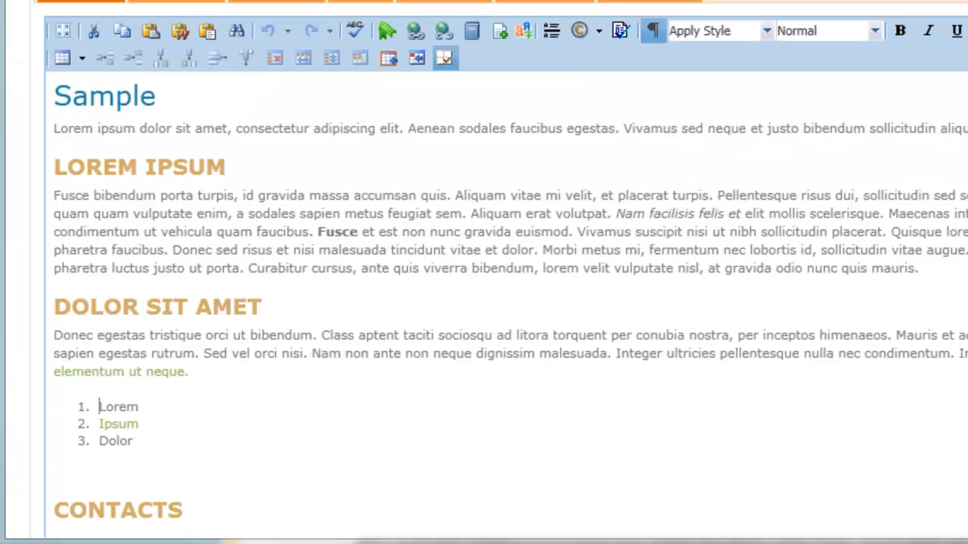
pyautogui.click(453, 87)
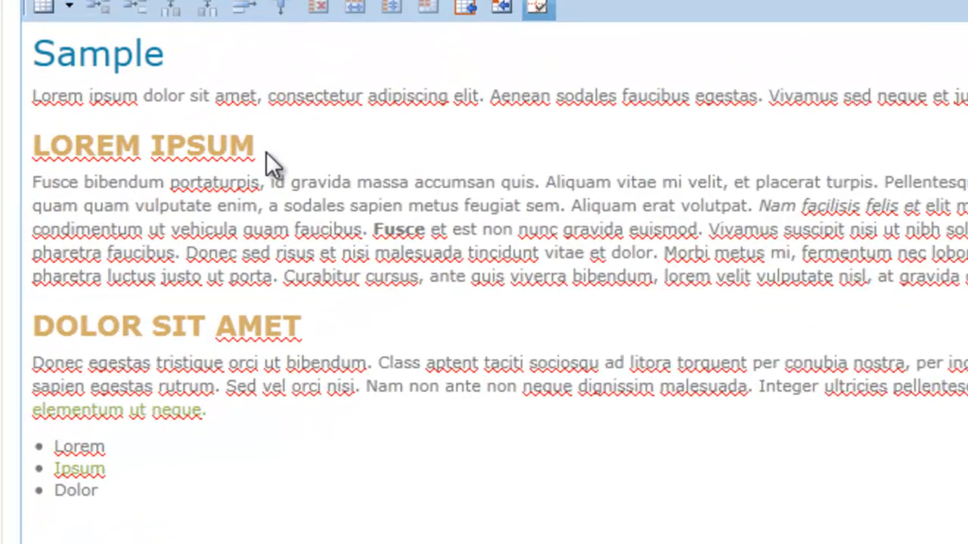
# Step: Try a paragraph break and a single line break after the Lorem Ipsum heading, removing each one
pyautogui.click(155, 279)
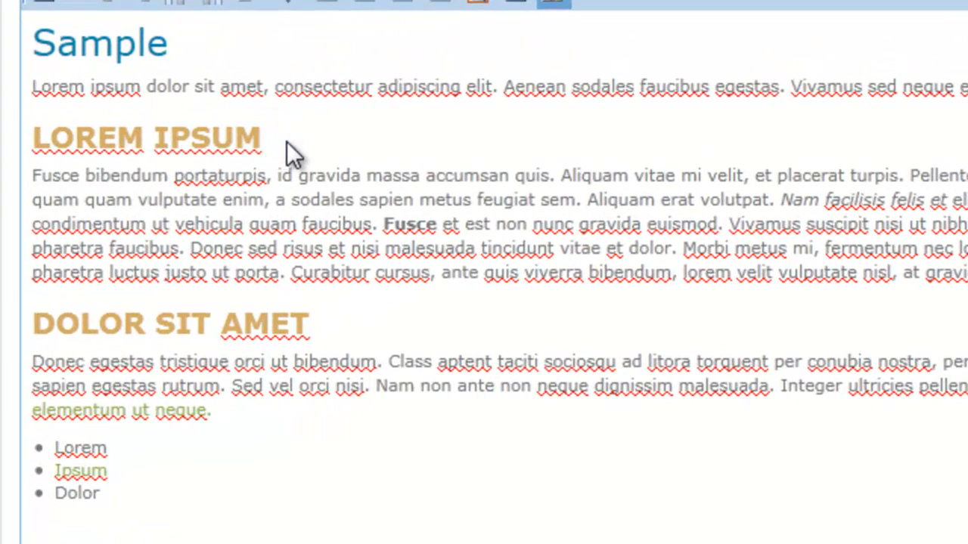
pyautogui.press('Return')
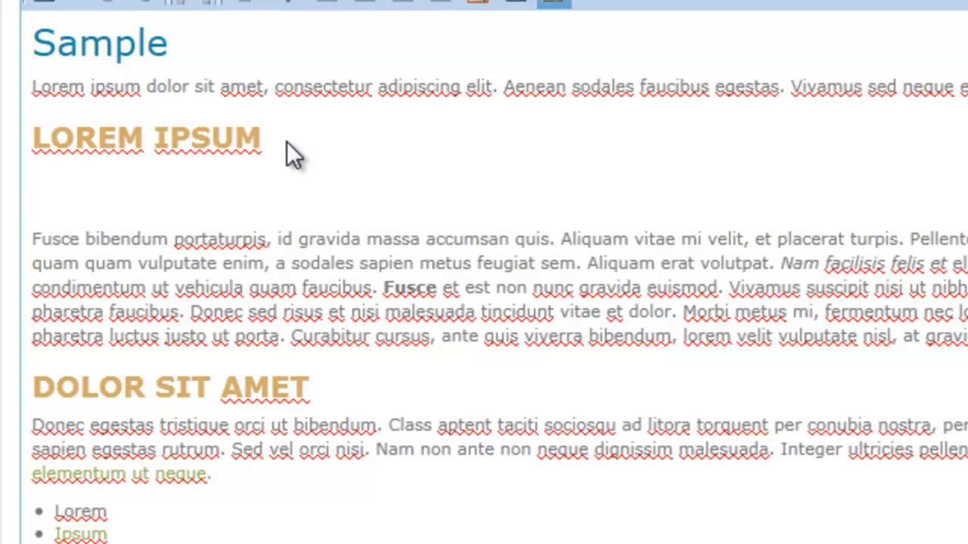
pyautogui.press('BackSpace')
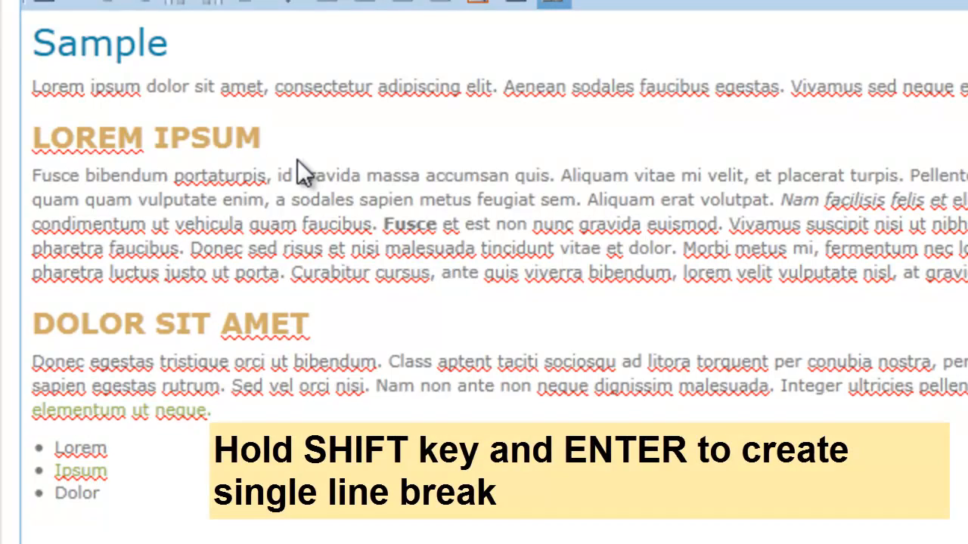
pyautogui.hotkey('shift', 'Return')
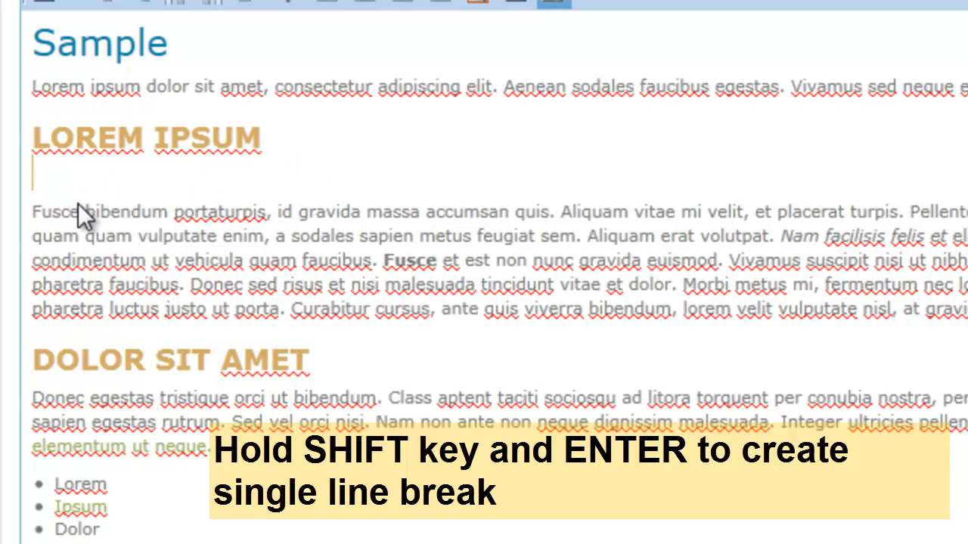
pyautogui.press('BackSpace')
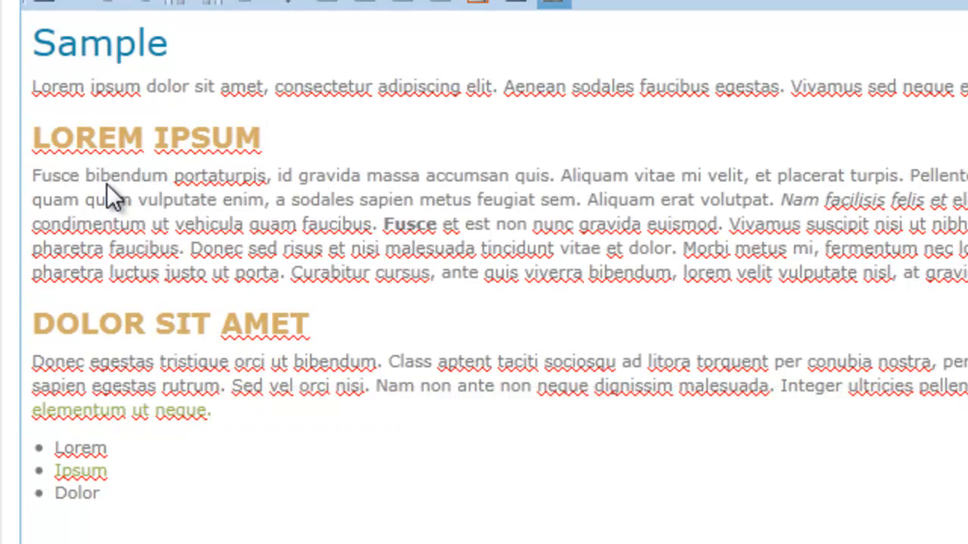
pyautogui.press('BackSpace')
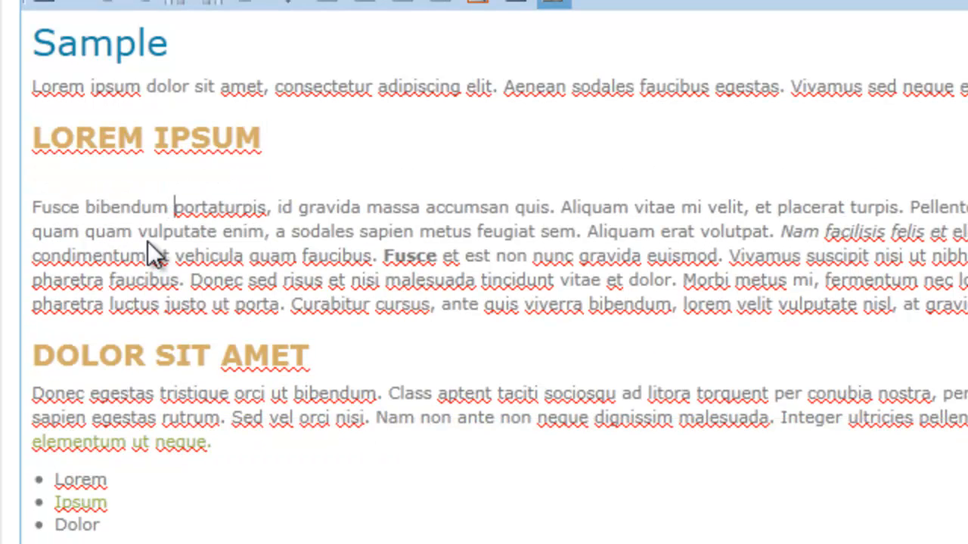
# Step: Try a paragraph break before "portaturpis" in the first body paragraph, remove it, and try a single line break there
pyautogui.click(173, 206)
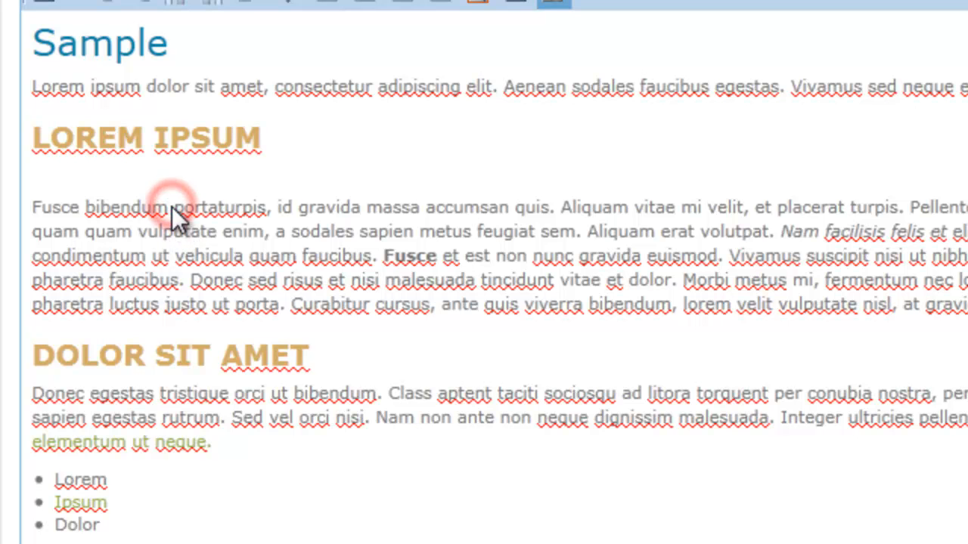
pyautogui.press('Return')
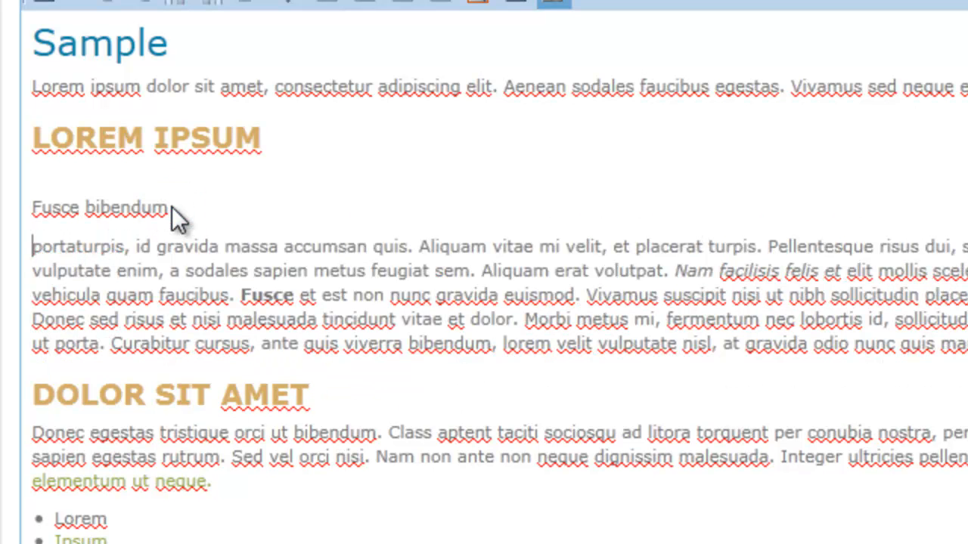
pyautogui.press('BackSpace')
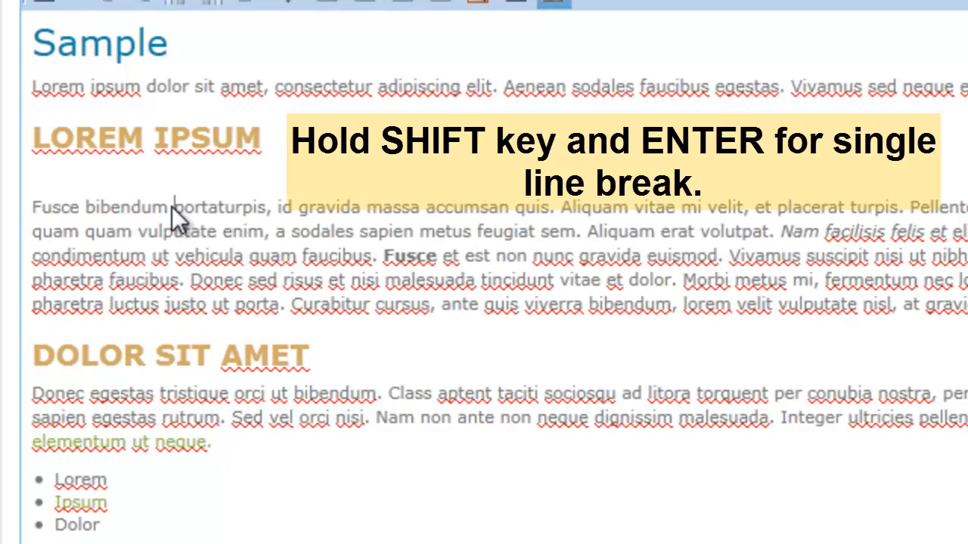
pyautogui.hotkey('shift', 'Return')
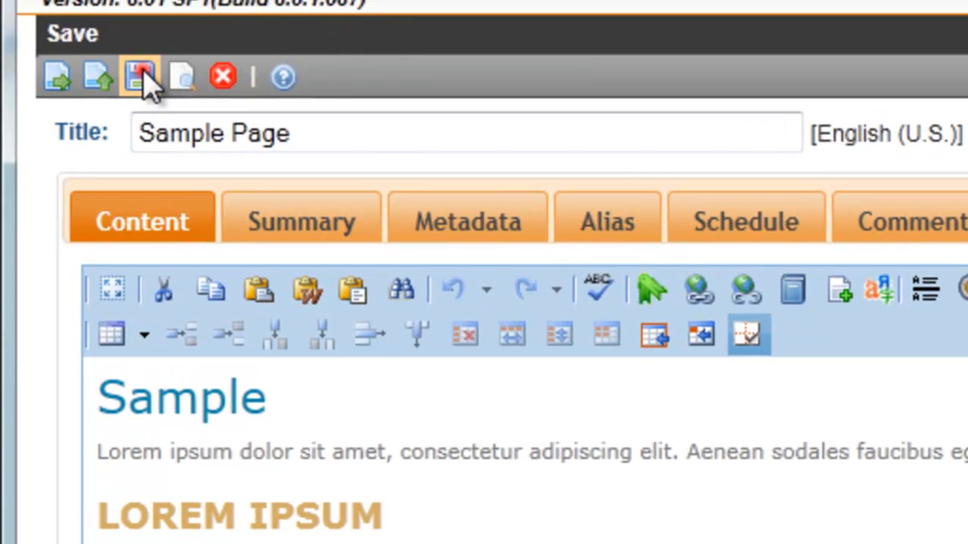
# Step: Save the Sample Page and preview it on the website, selecting "&cmsMode=Preview" in the preview's web address
pyautogui.click(144, 79)
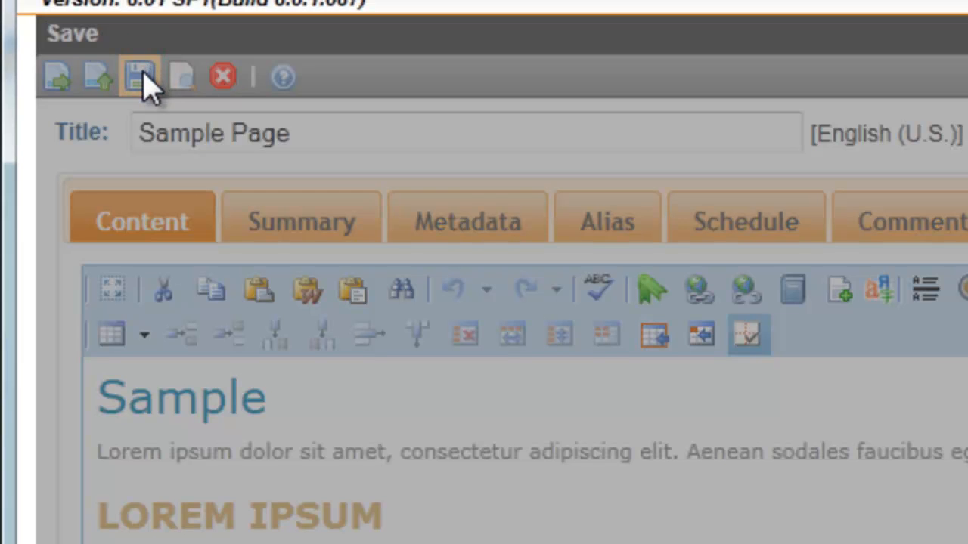
pyautogui.click(186, 78)
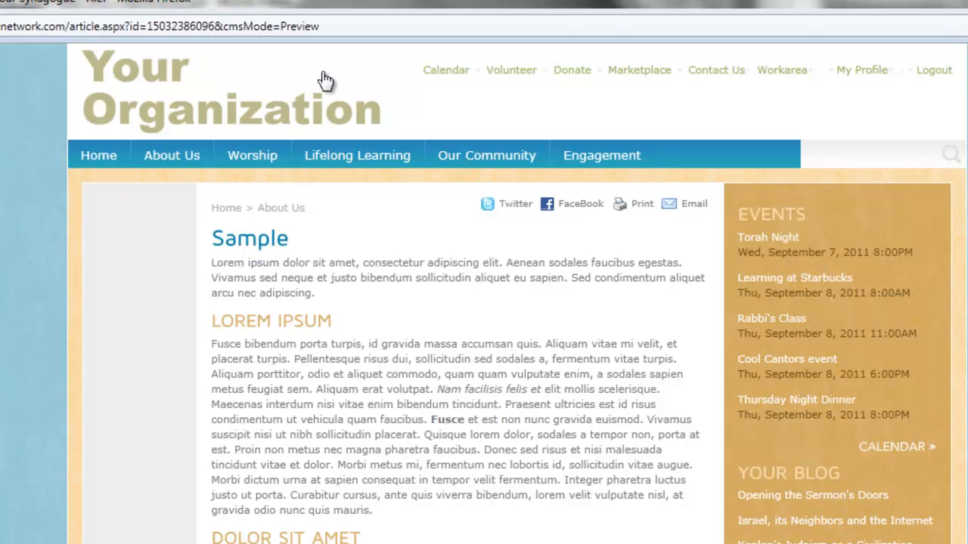
pyautogui.moveTo(346, 26); pyautogui.dragTo(218, 31)
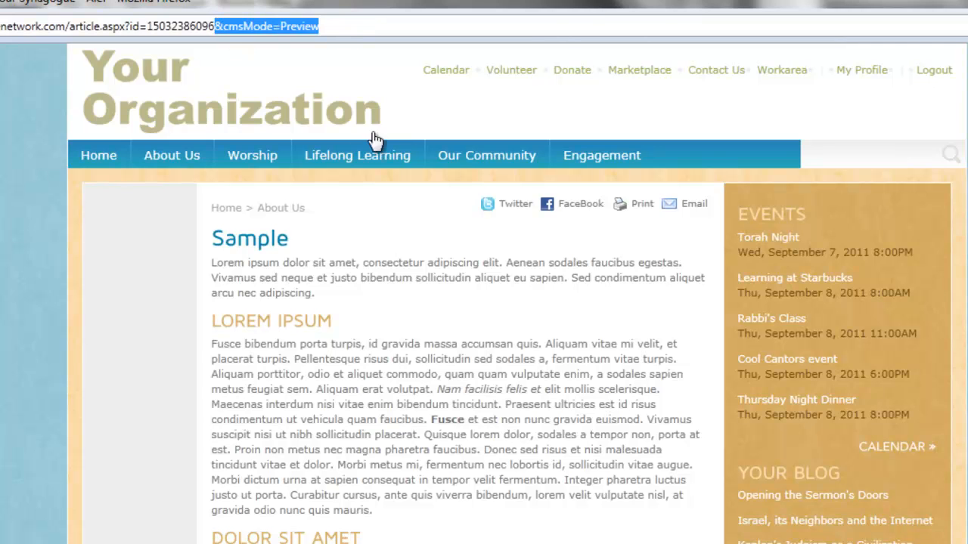